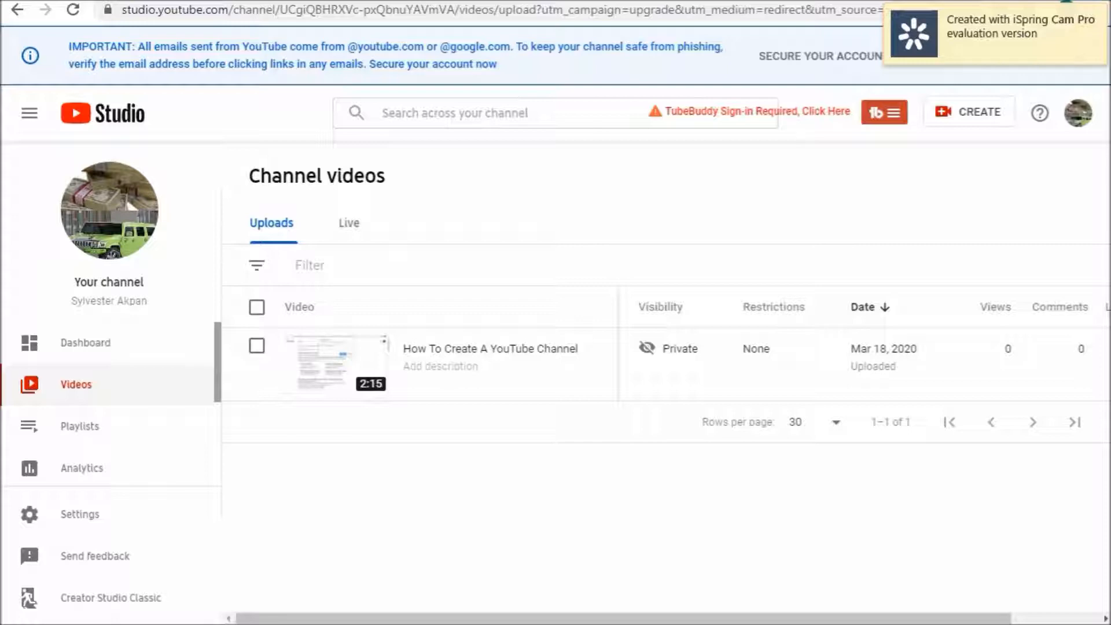
# Step: Open the YouTube watch page of the "How To Create A YouTube Channel" upload from the channel's video list
pyautogui.hotkey('ctrl', 'Tab')
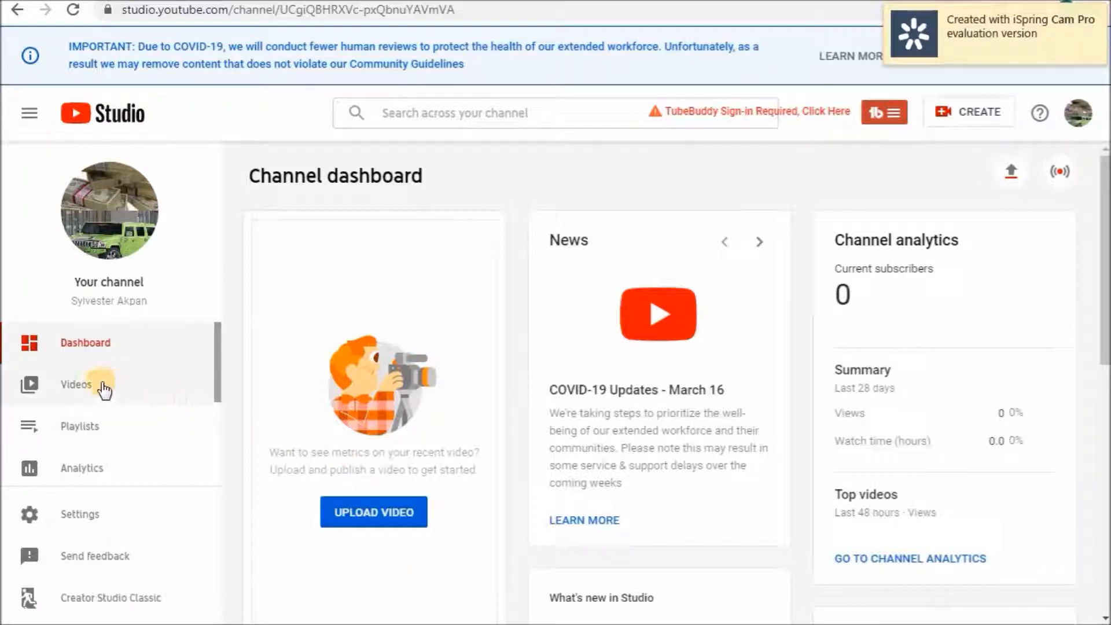
pyautogui.click(84, 394)
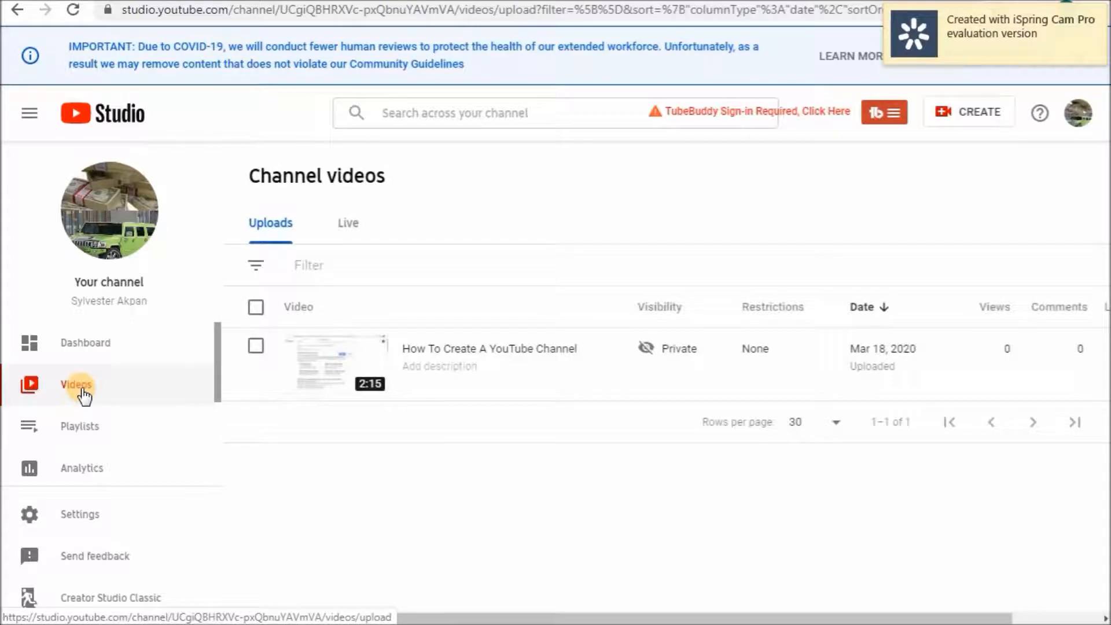
pyautogui.moveTo(306, 370)
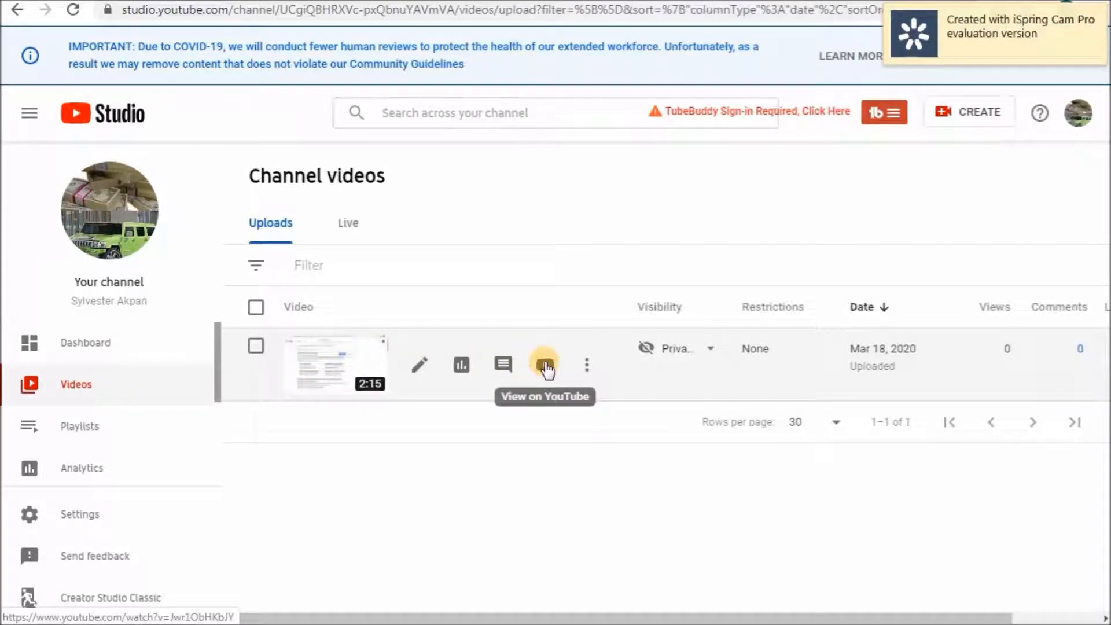
pyautogui.click(545, 365)
pyautogui.scroll(-1, 1104, 241)
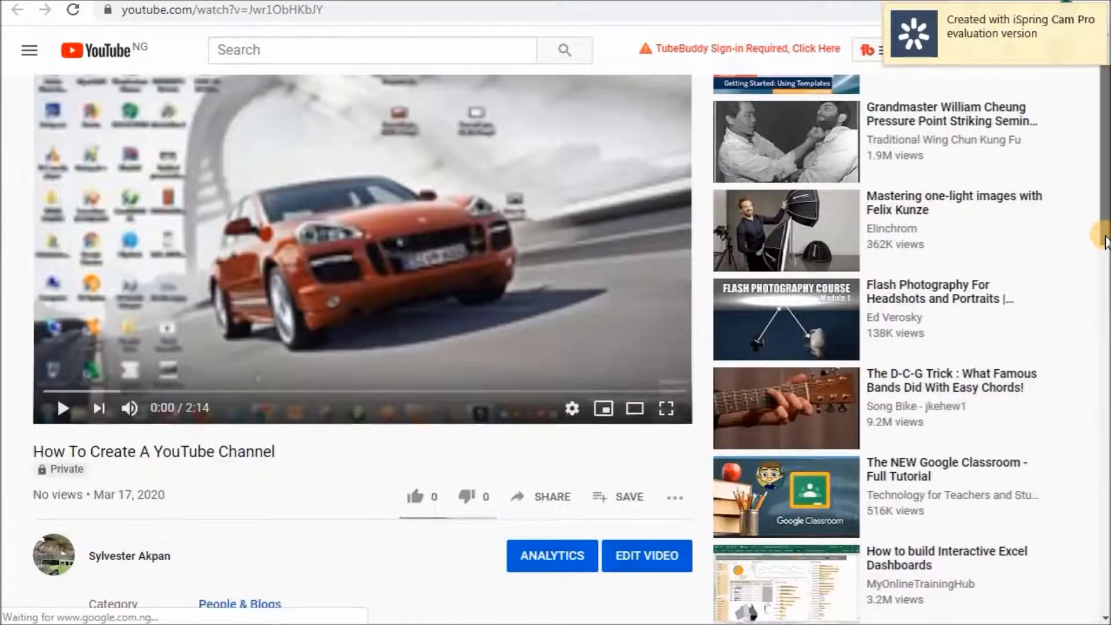
pyautogui.scroll(-3, 1103, 241)
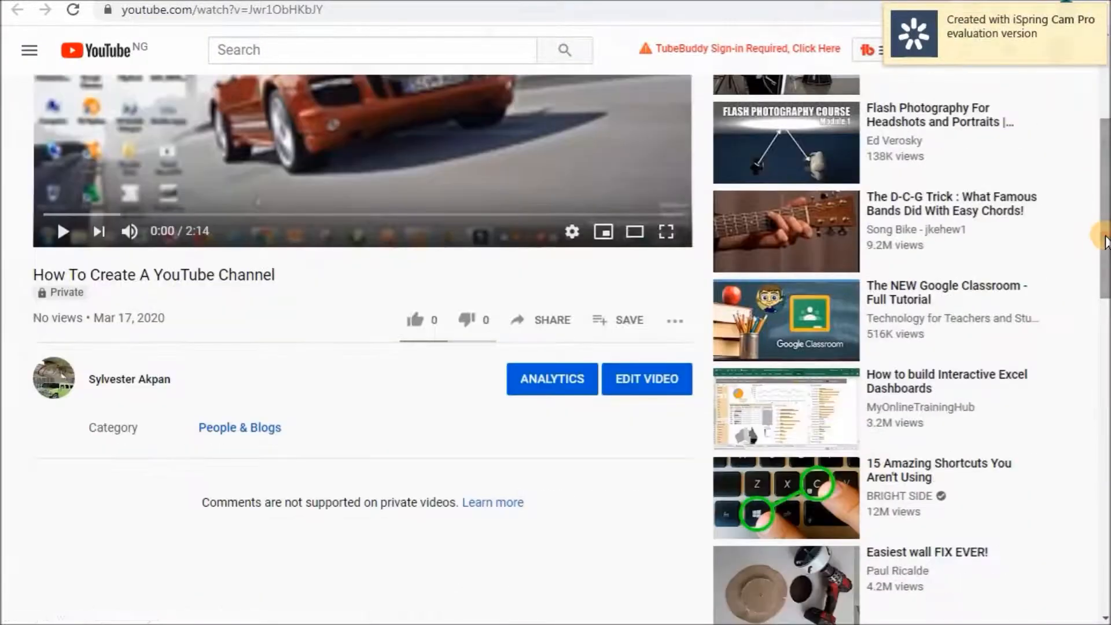
# Step: Open the video's edit details and review its thumbnail choices and audience settings
pyautogui.click(639, 390)
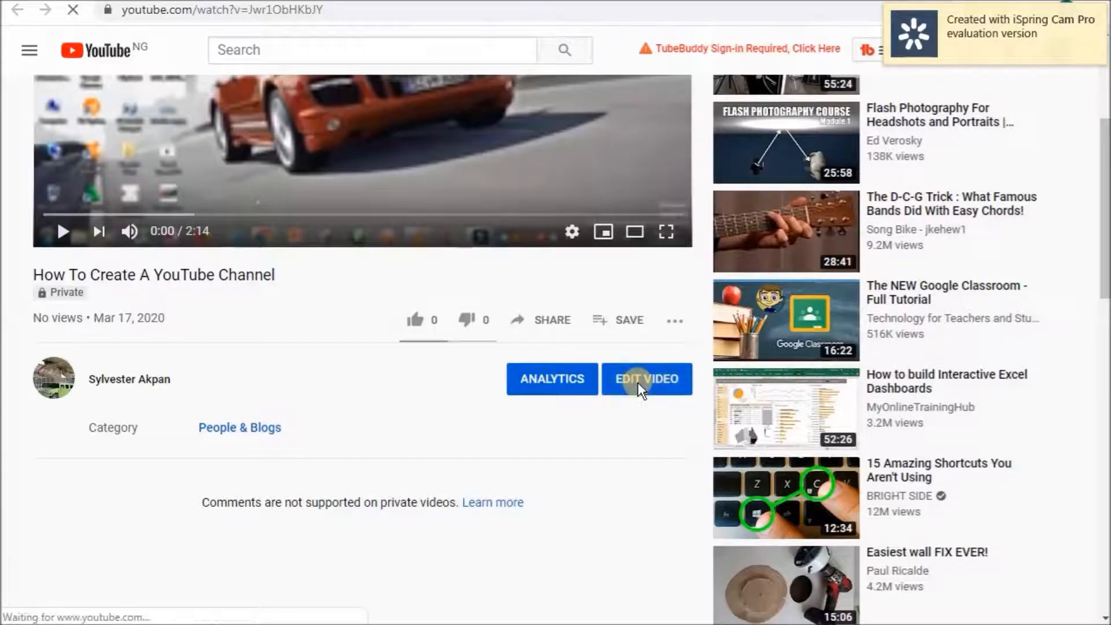
pyautogui.scroll(-4, 1105, 437)
pyautogui.scroll(-2, 1102, 439)
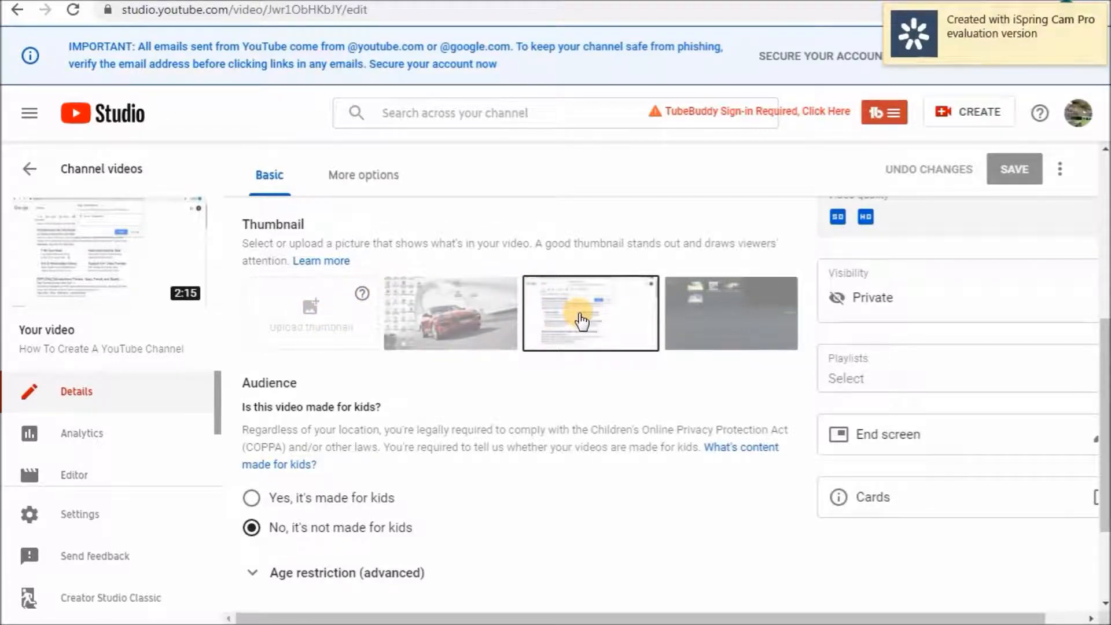
pyautogui.click(1007, 171)
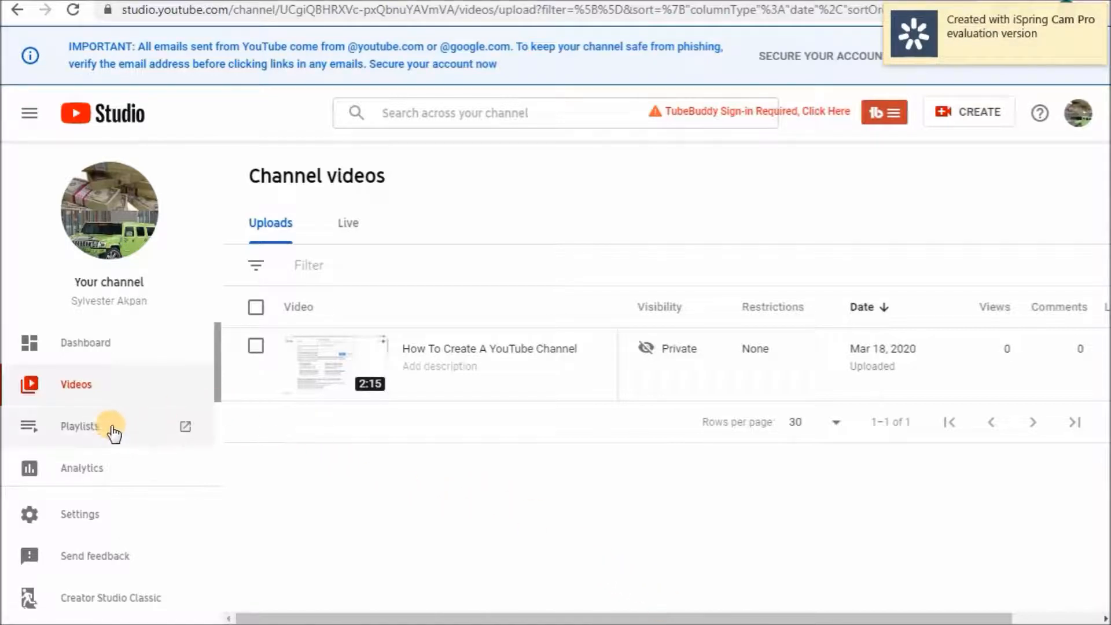
# Step: Create a new playlist titled "youtube playlist" and set its visibility to Private
pyautogui.click(84, 428)
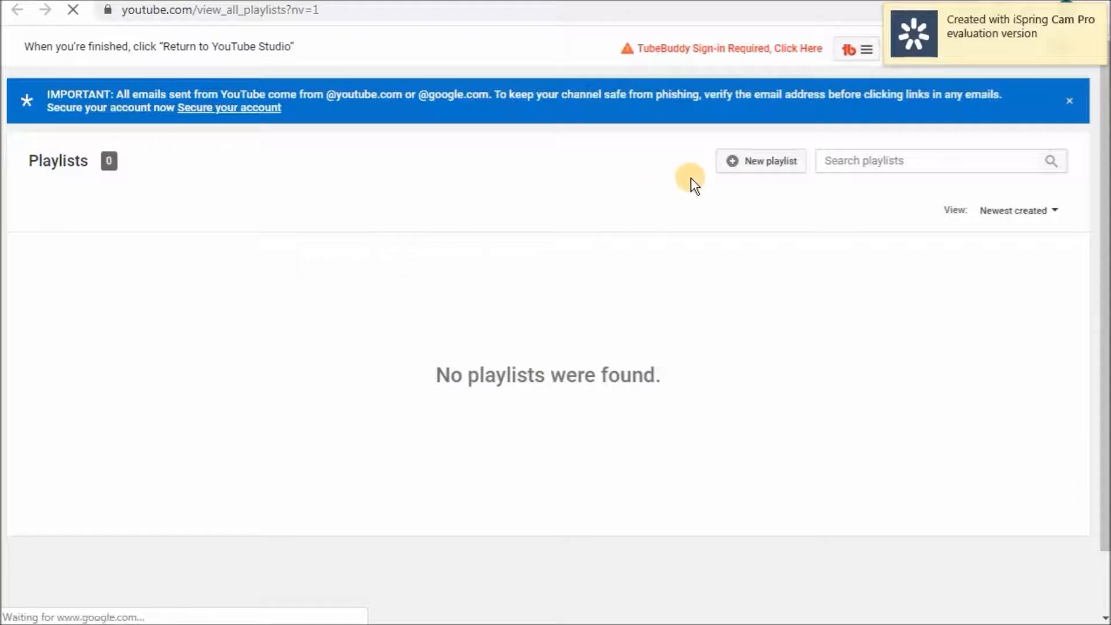
pyautogui.click(769, 164)
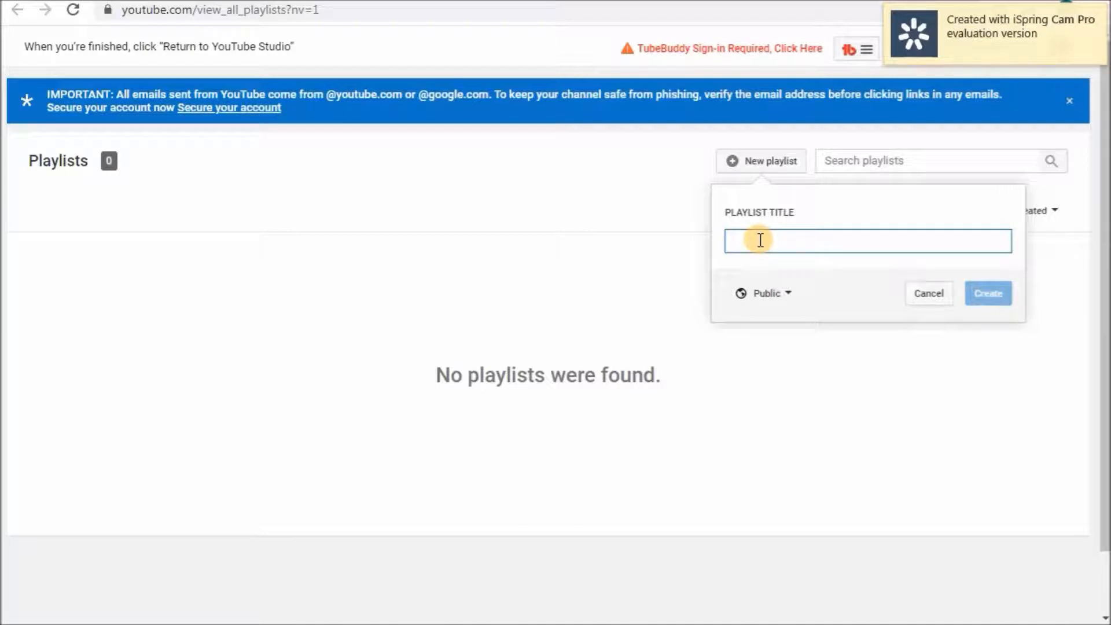
pyautogui.write('no')
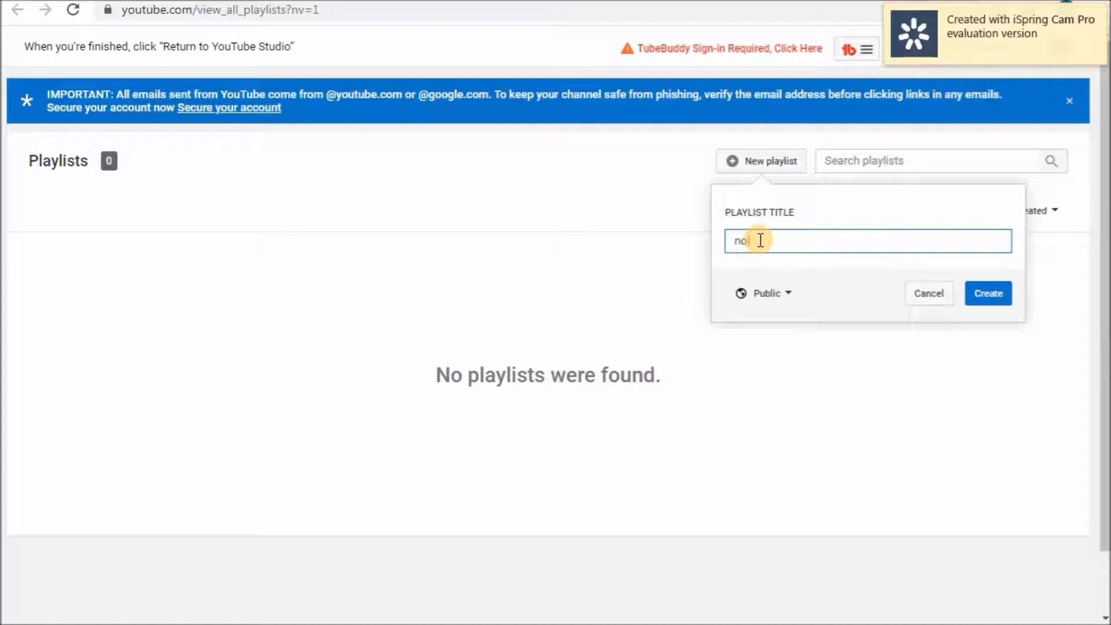
pyautogui.press('BackSpace')
pyautogui.press('BackSpace')
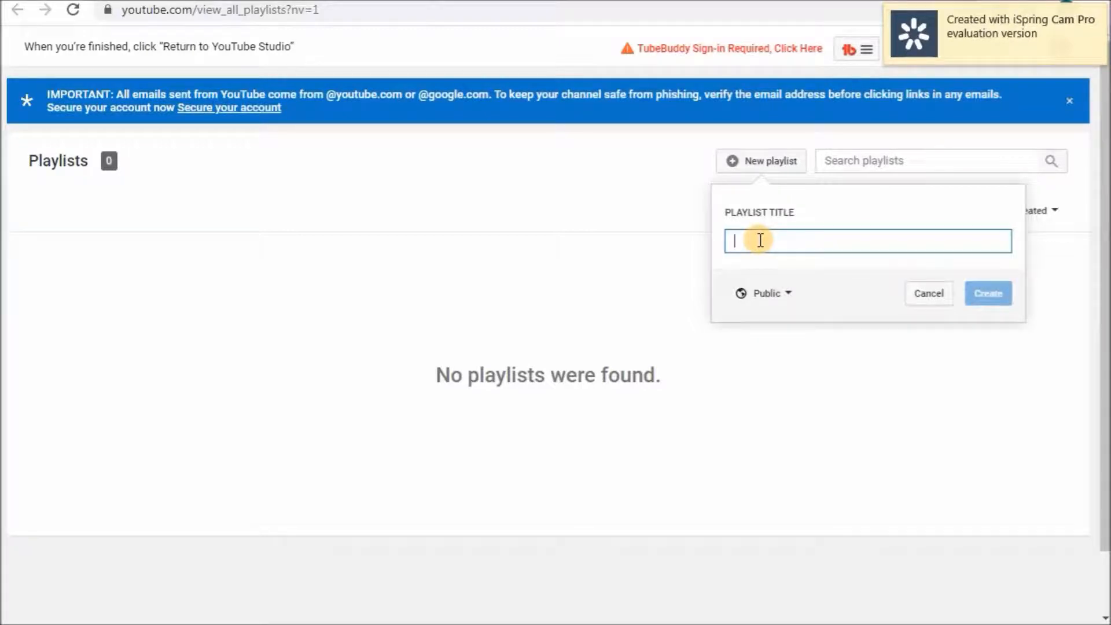
pyautogui.write('you')
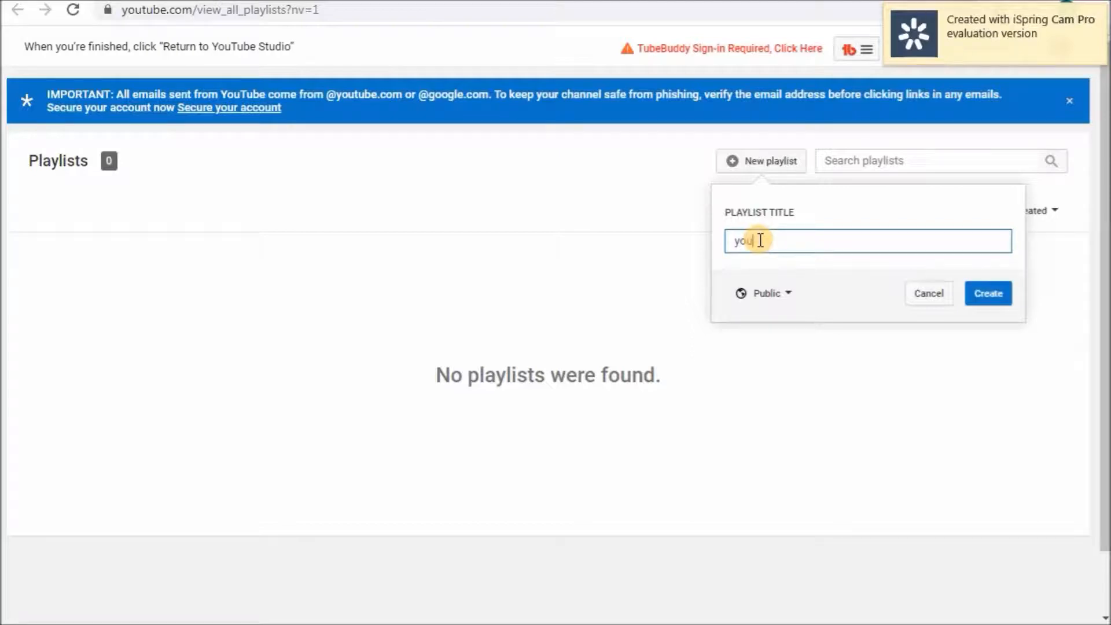
pyautogui.write('tube playlist')
pyautogui.click(989, 295)
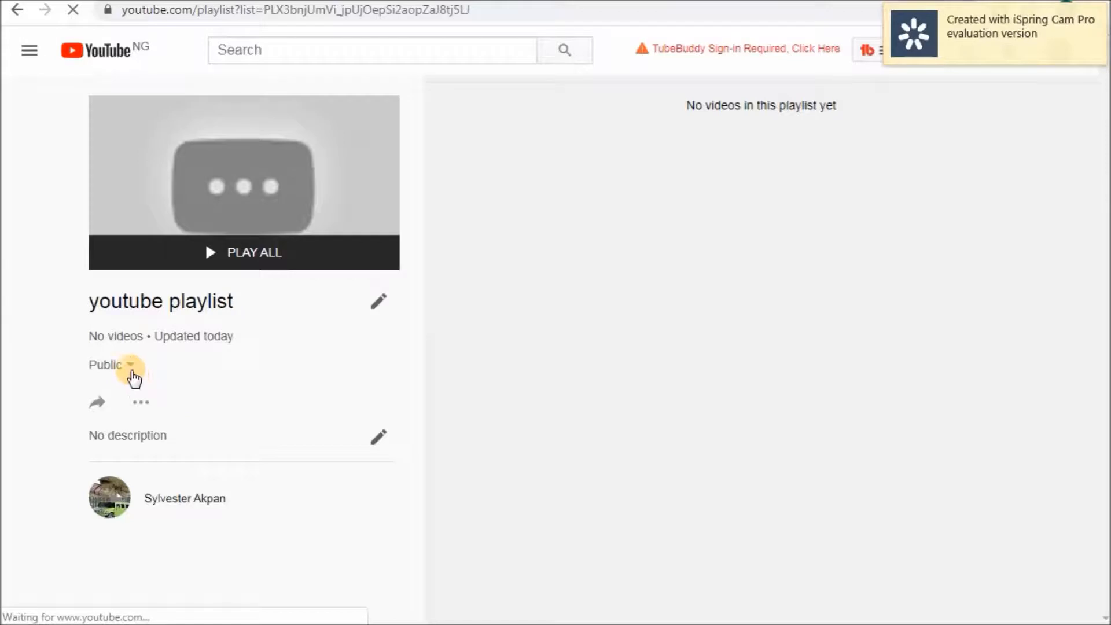
pyautogui.click(130, 370)
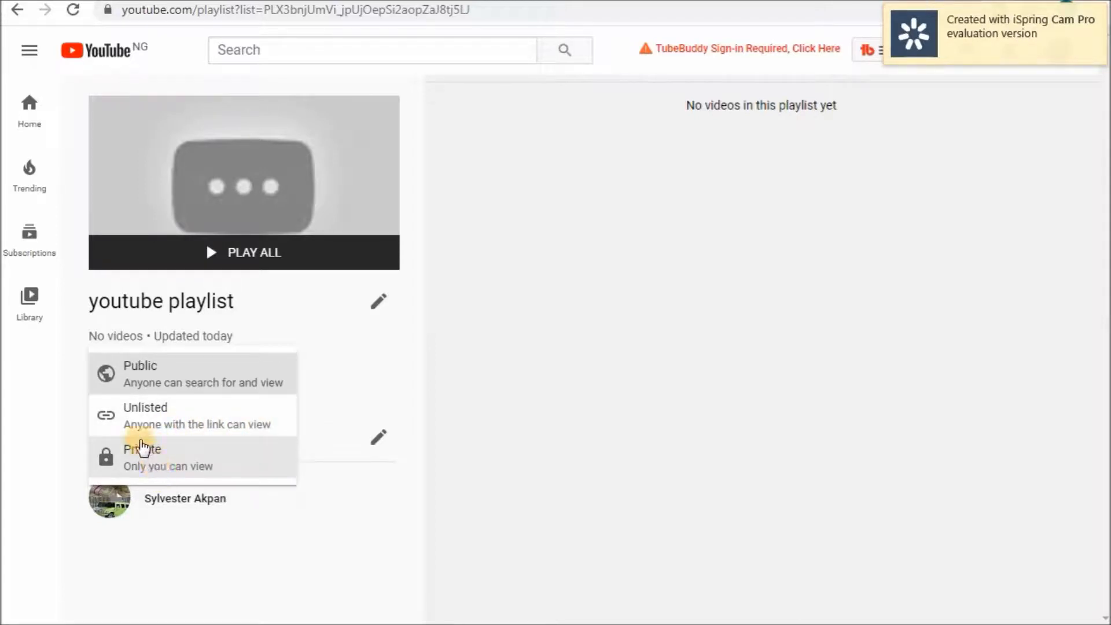
pyautogui.click(106, 461)
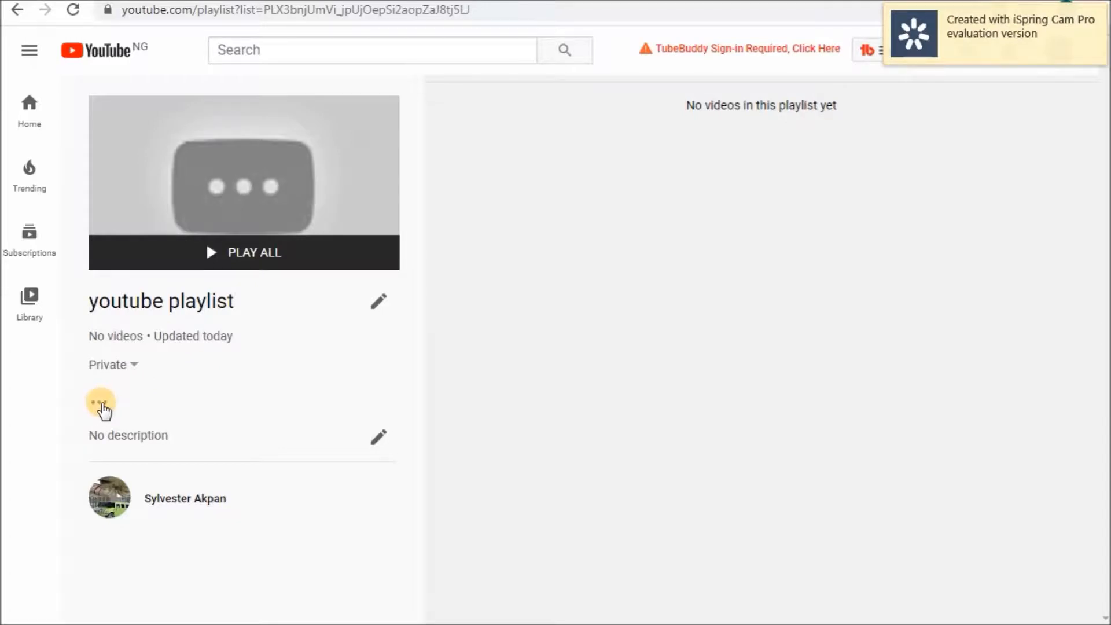
# Step: Start adding videos to the playlist and search YouTube for "youtube vido"
pyautogui.click(99, 405)
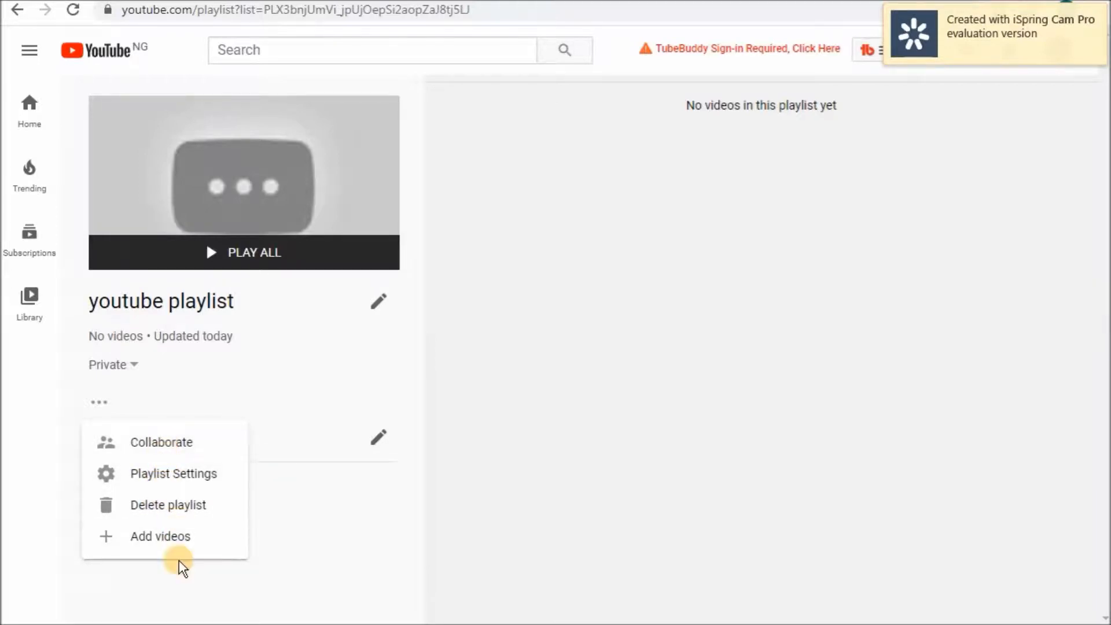
pyautogui.click(173, 544)
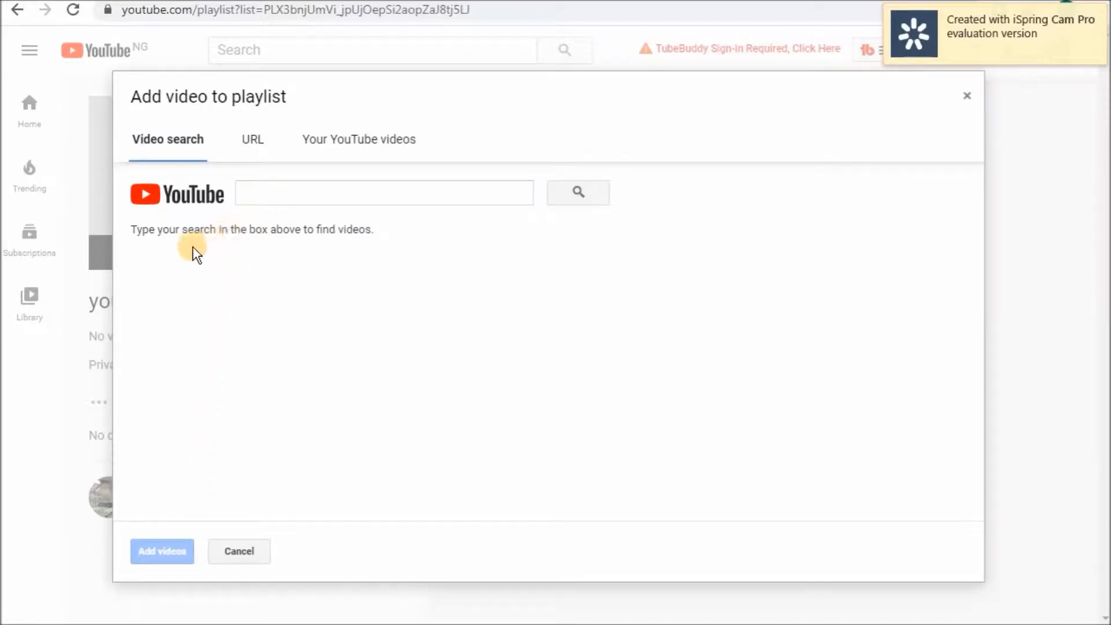
pyautogui.click(298, 188)
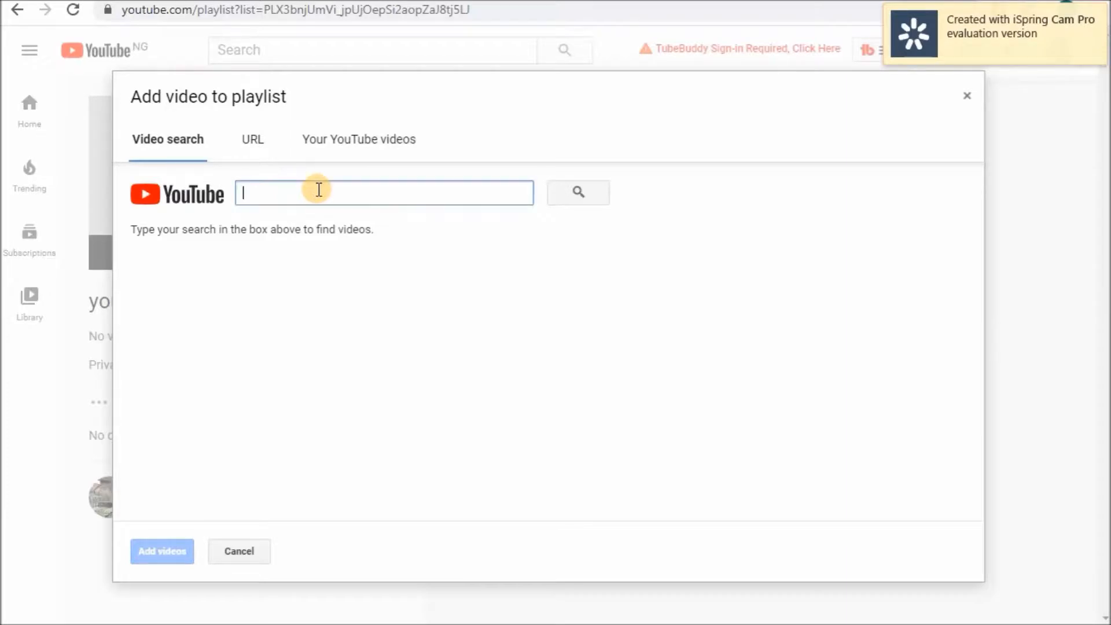
pyautogui.write('you')
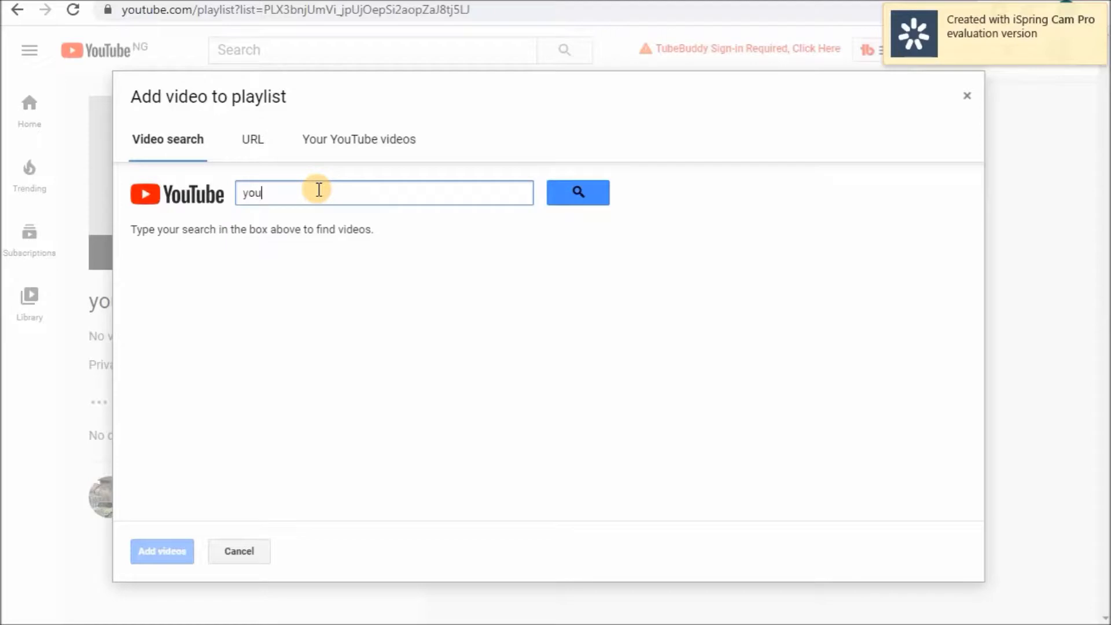
pyautogui.write('tube vido')
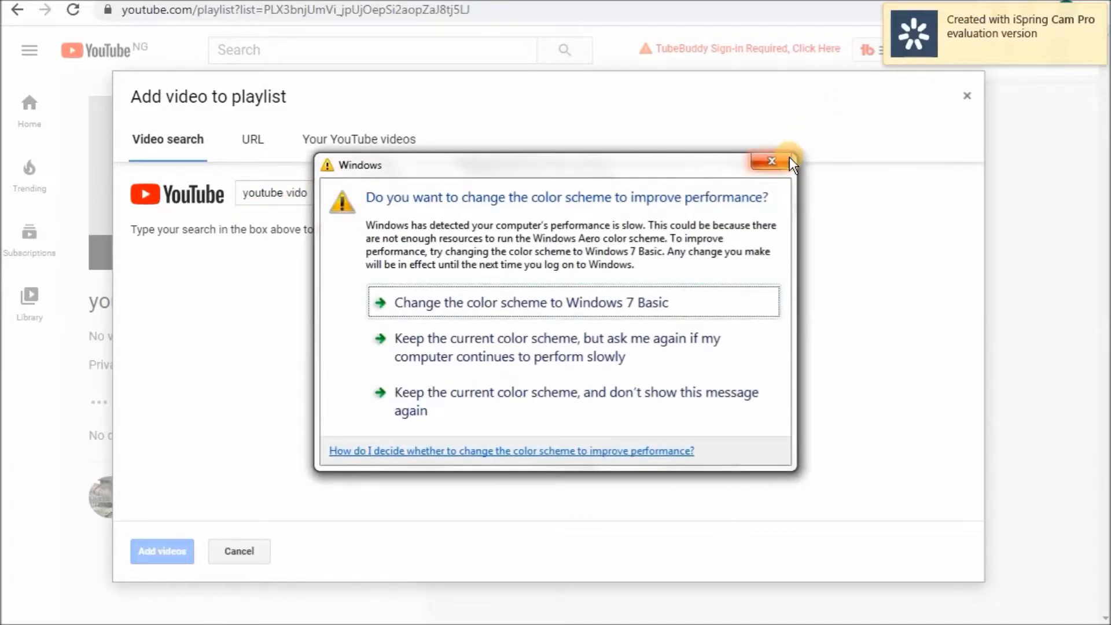
pyautogui.click(786, 159)
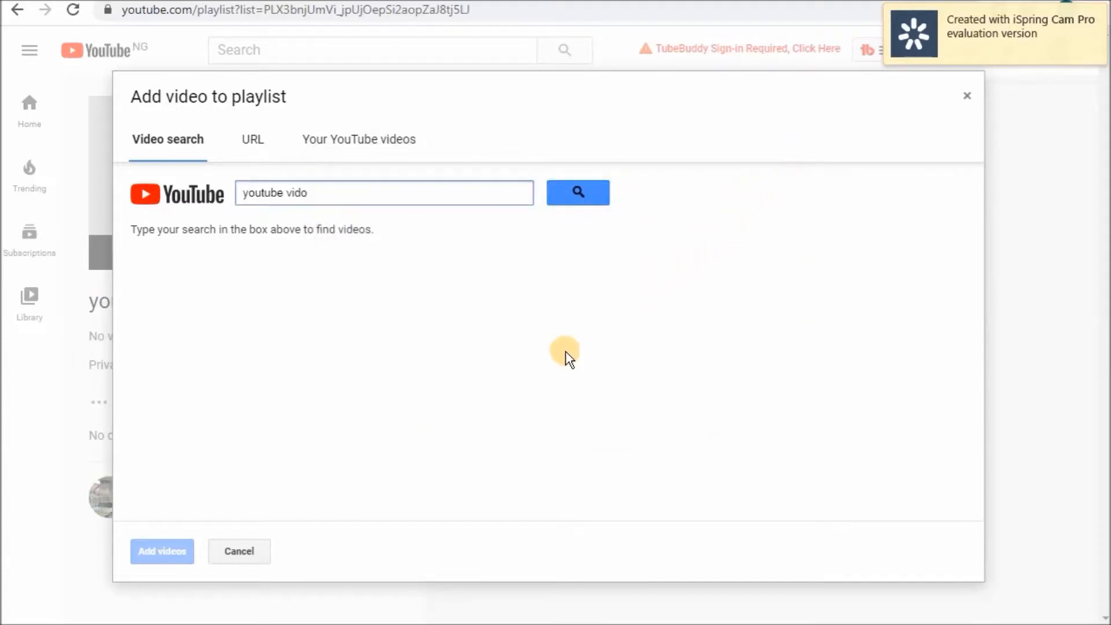
pyautogui.click(583, 186)
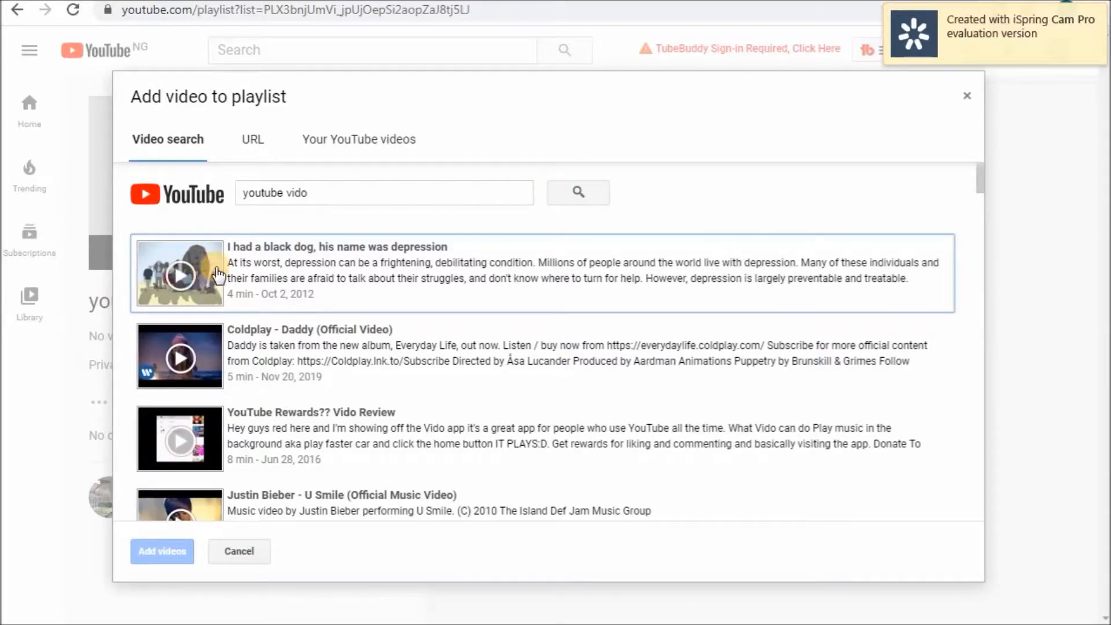
# Step: Select the first four search results for the playlist, then cancel adding them
pyautogui.click(318, 252)
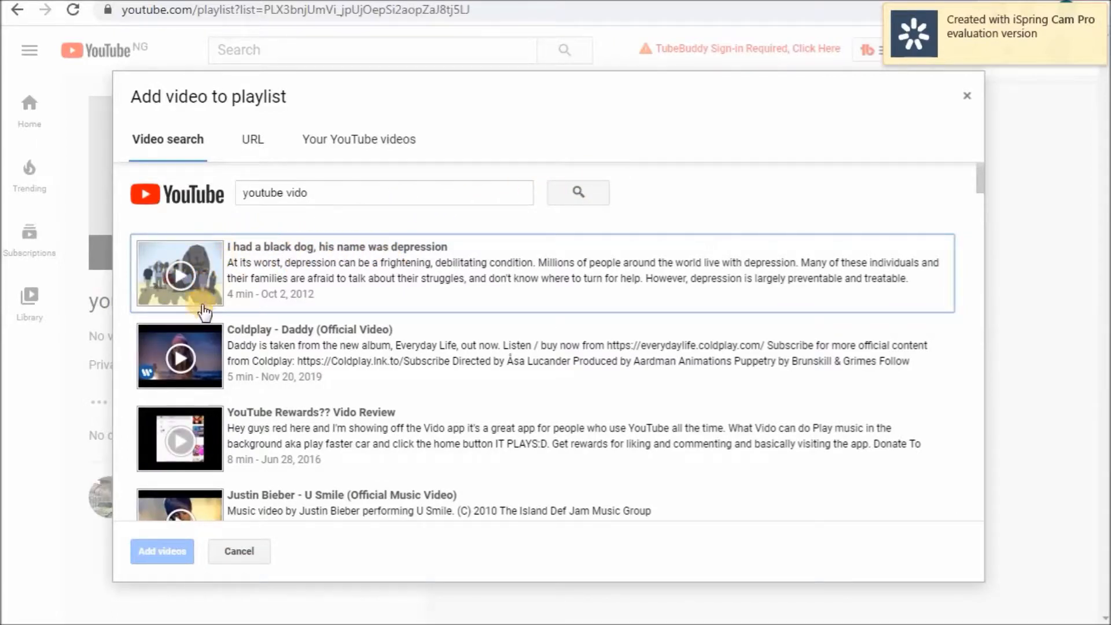
pyautogui.click(202, 282)
pyautogui.click(192, 354)
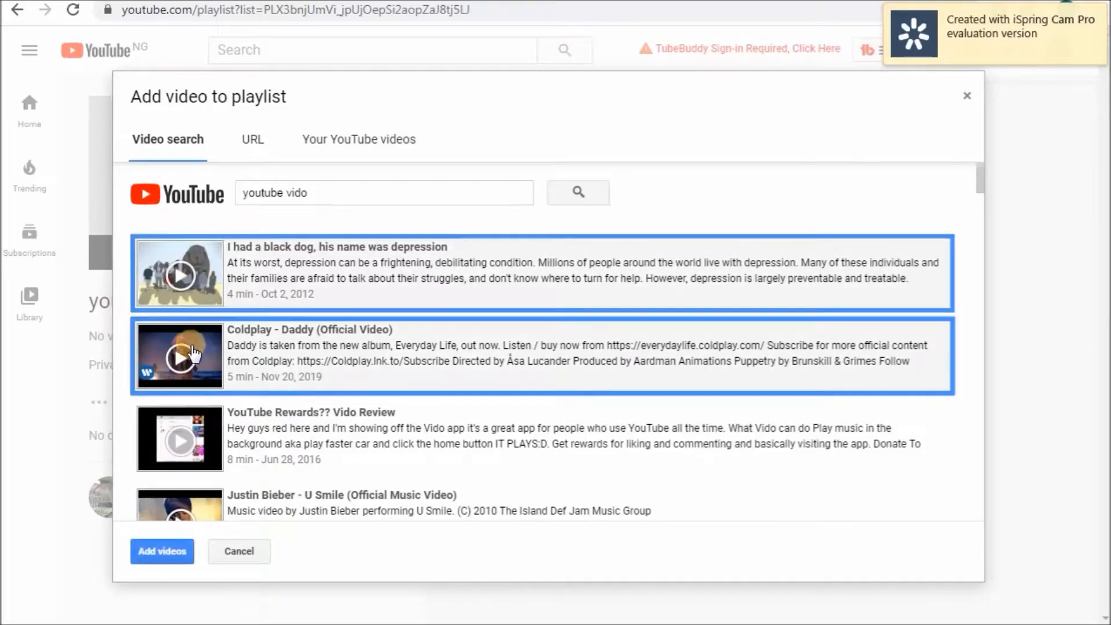
pyautogui.click(197, 439)
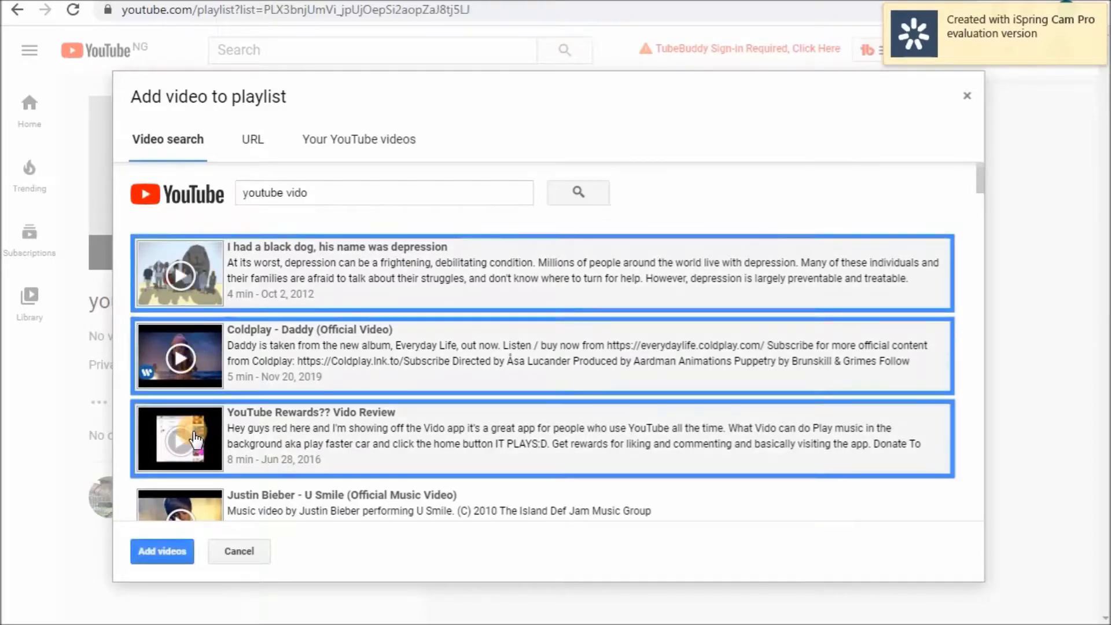
pyautogui.click(195, 508)
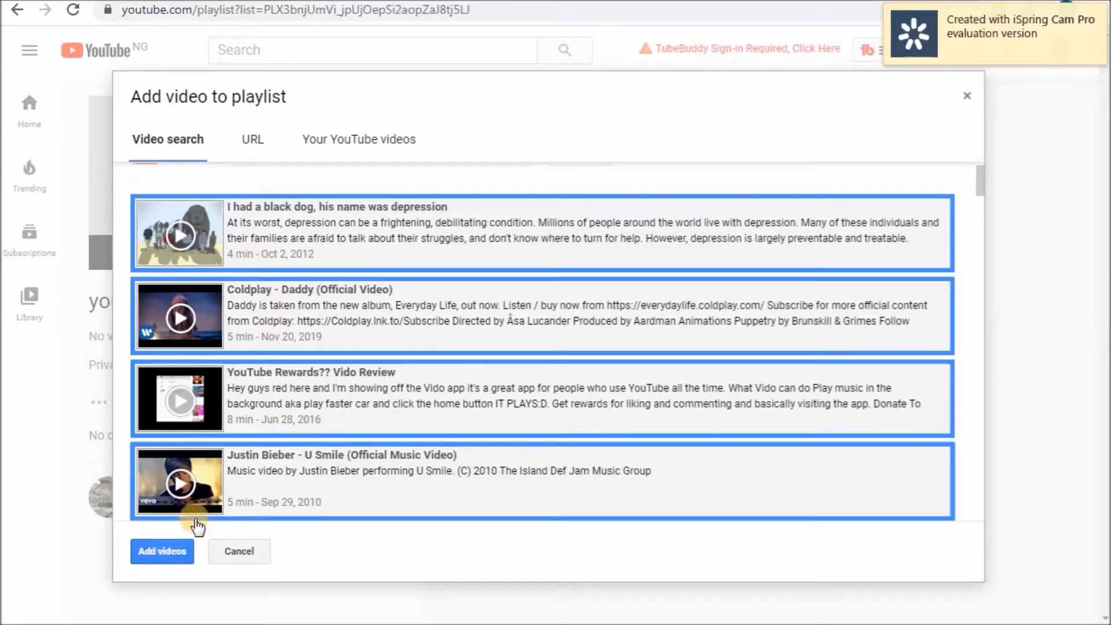
pyautogui.click(246, 555)
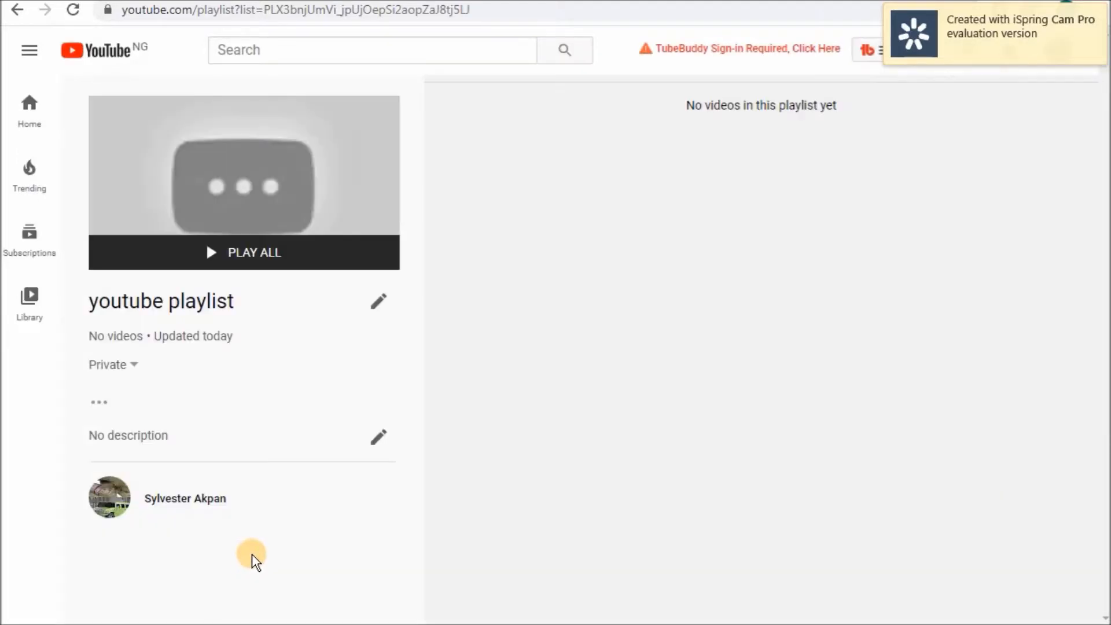